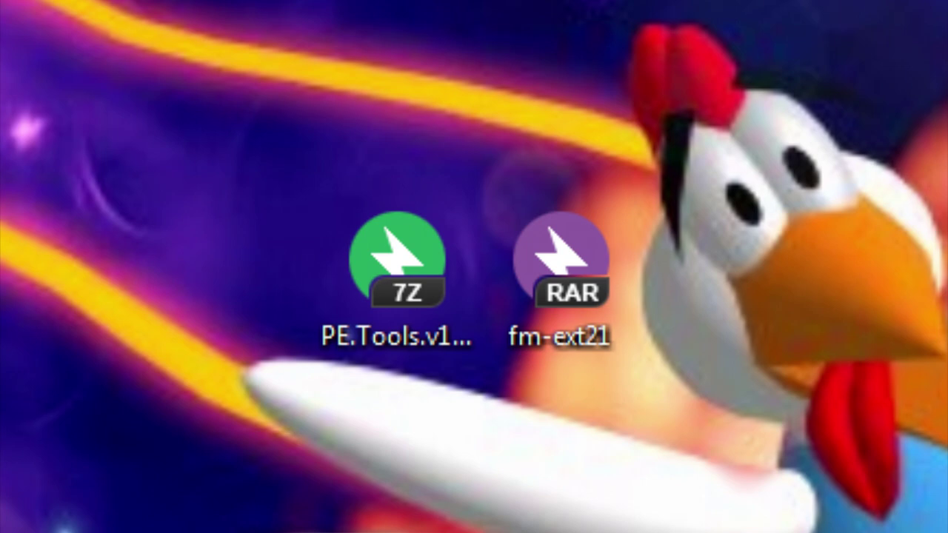
pyautogui.click(397, 274)
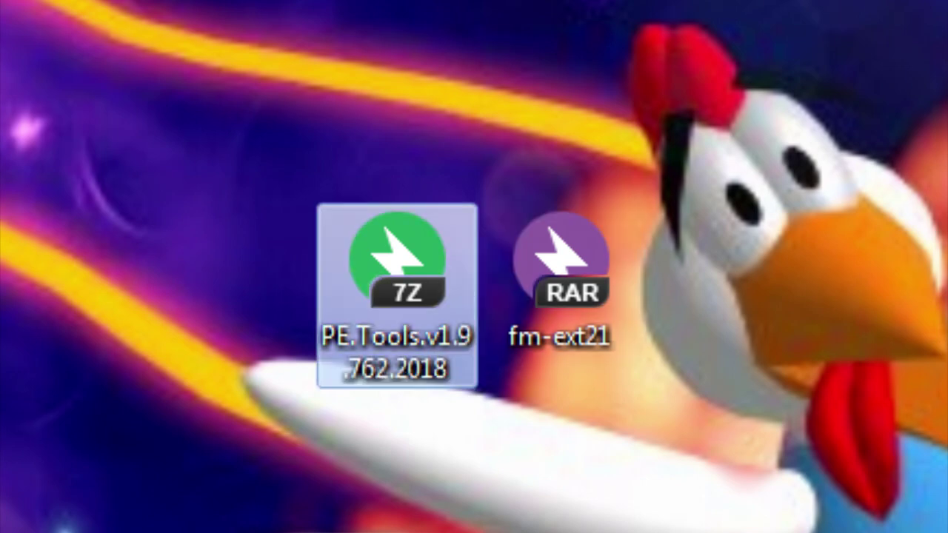
pyautogui.click(560, 274)
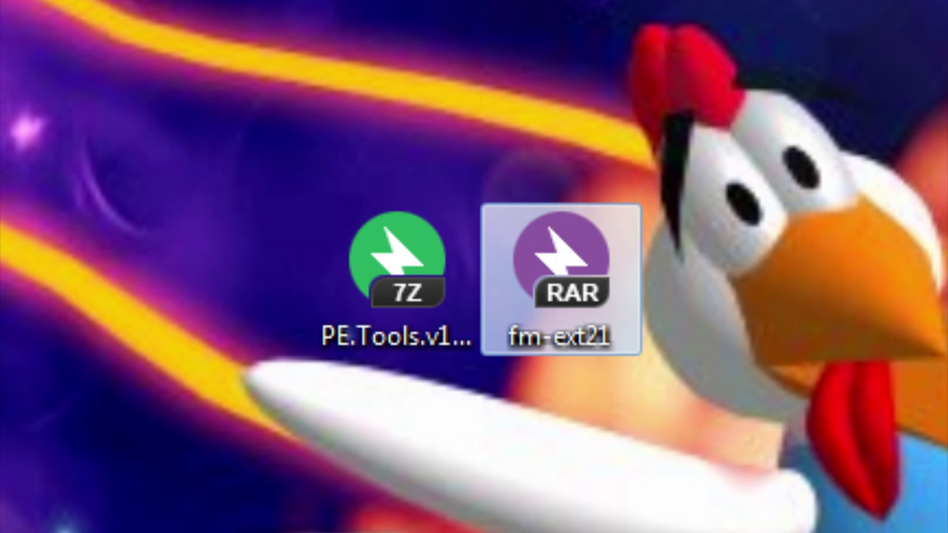
pyautogui.click(560, 415)
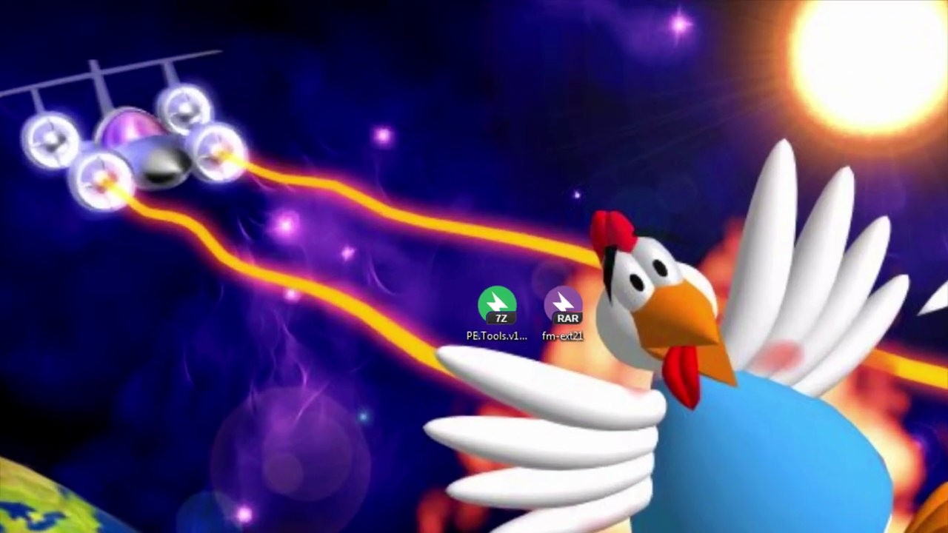
# Open the PE.Tools.v1.9.762.2018 archive from the desktop and select all the files inside it.
pyautogui.moveTo(499, 246)
pyautogui.click(496, 307)
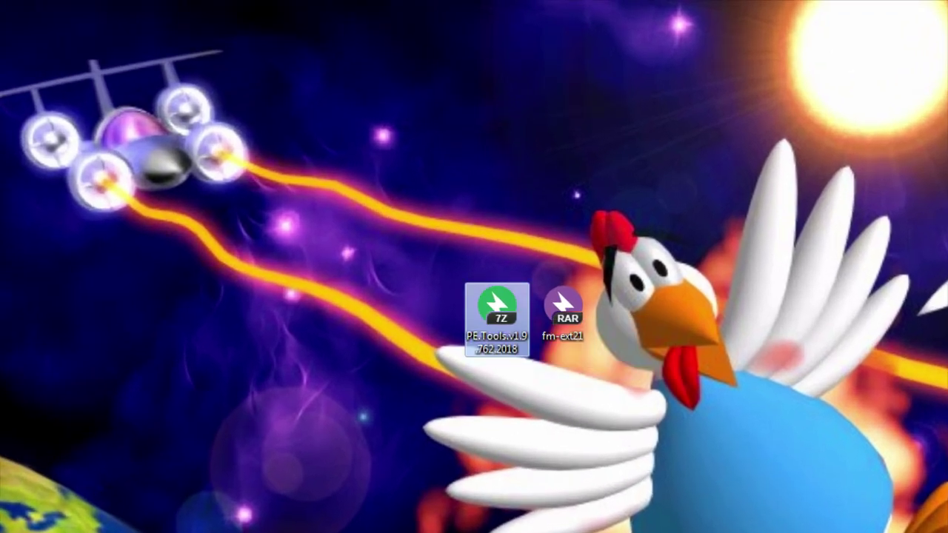
pyautogui.doubleClick(496, 307)
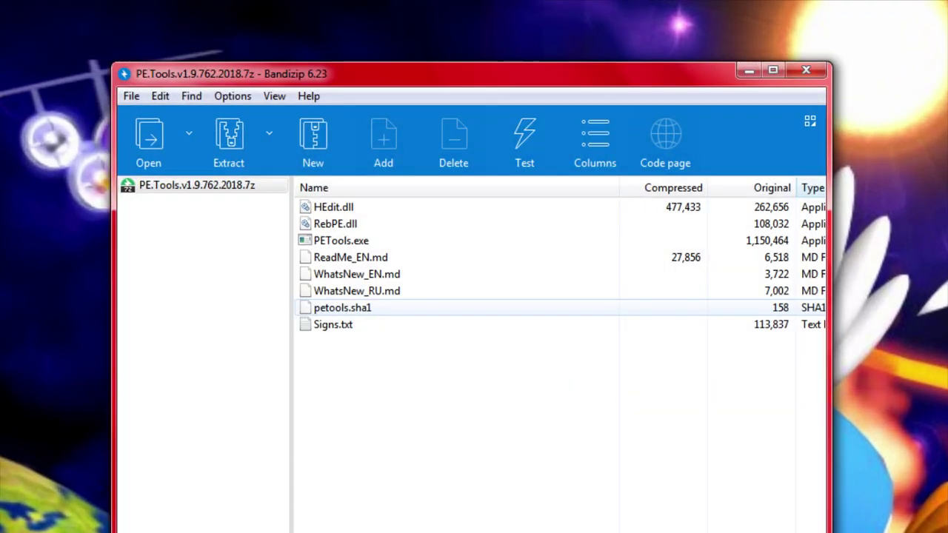
pyautogui.moveTo(376, 378); pyautogui.dragTo(328, 199)
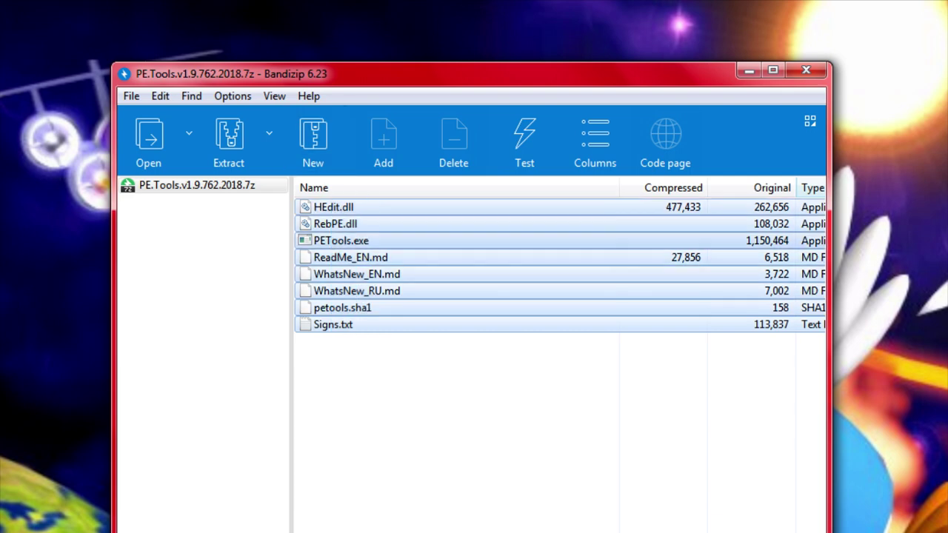
pyautogui.moveTo(341, 241); pyautogui.dragTo(56, 252)
# Create a desktop folder named "PE Tools" and extract the selected archive files into it, closing the archive when done.
pyautogui.rightClick(65, 112)
pyautogui.click(96, 123)
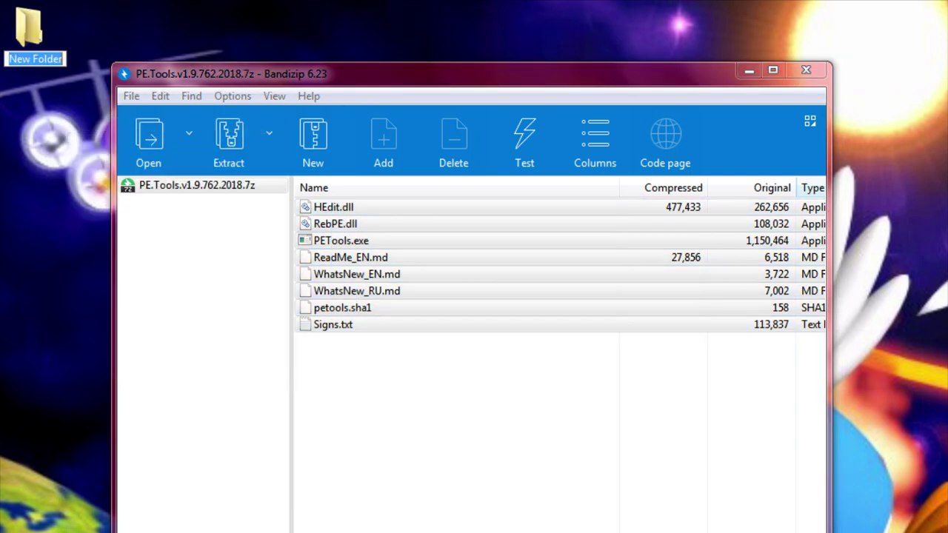
pyautogui.write('PE Too')
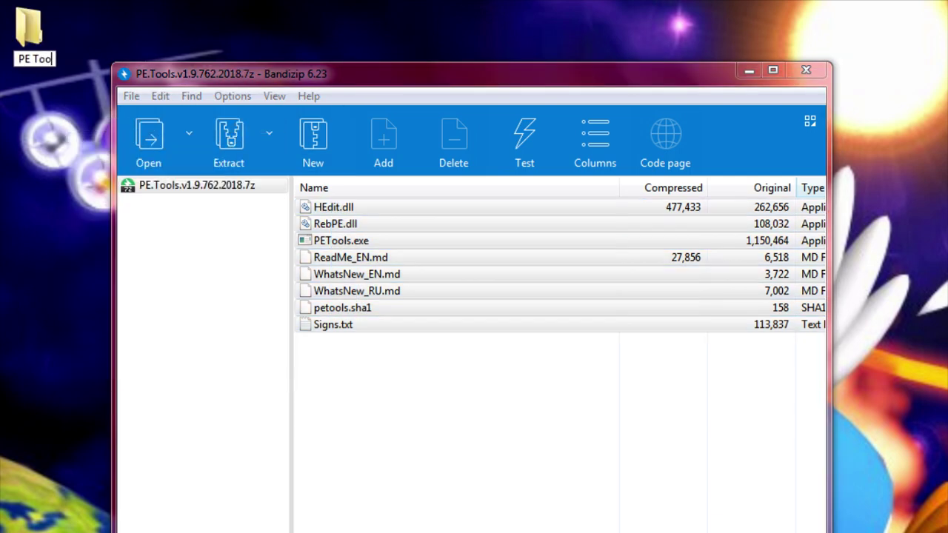
pyautogui.write('ls')
pyautogui.press('Return')
pyautogui.moveTo(350, 257); pyautogui.dragTo(34, 36)
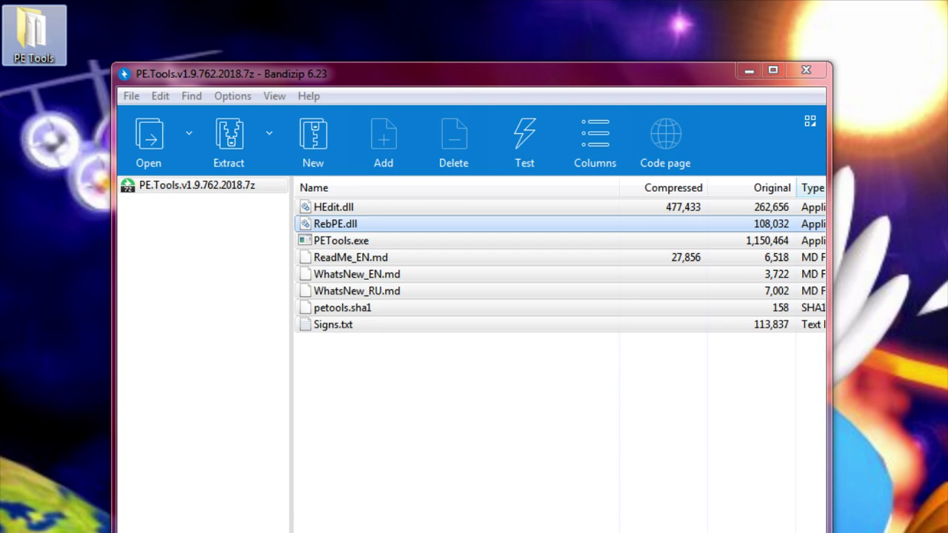
pyautogui.click(806, 70)
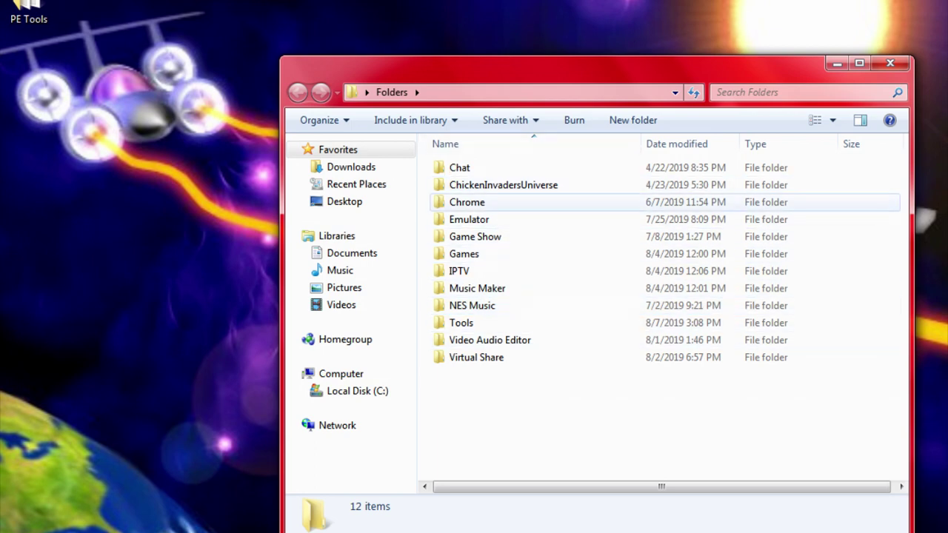
# Go to the Pikachu Kawai folder inside Games and launch the picachu application.
pyautogui.doubleClick(464, 254)
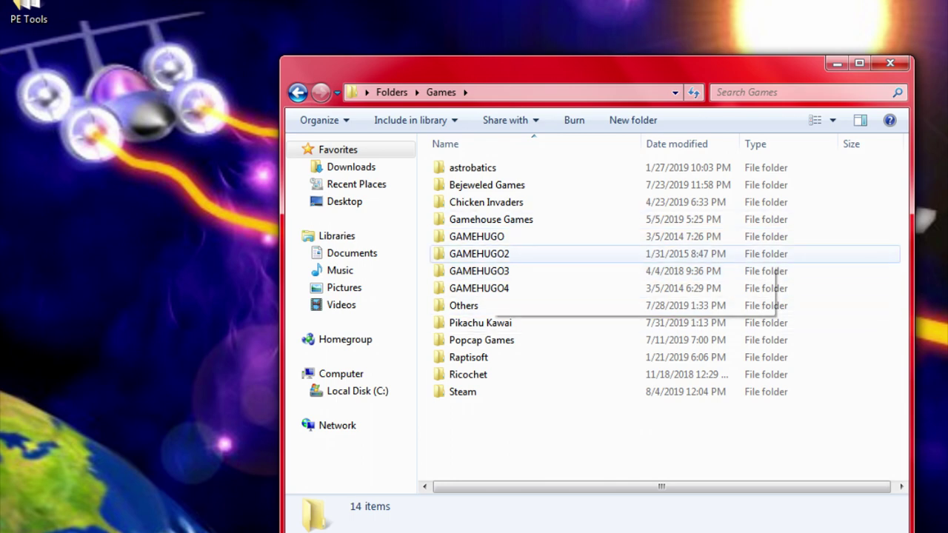
pyautogui.doubleClick(479, 323)
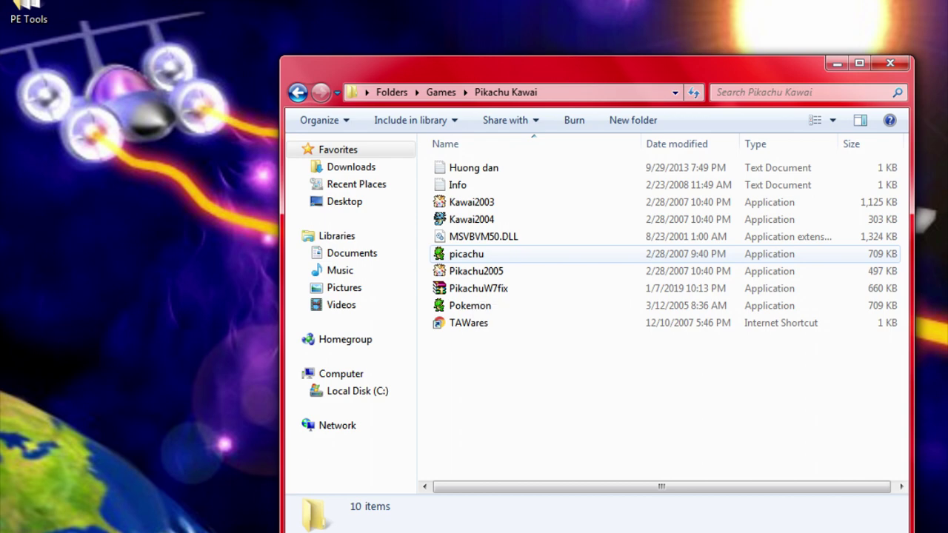
pyautogui.moveTo(474, 256)
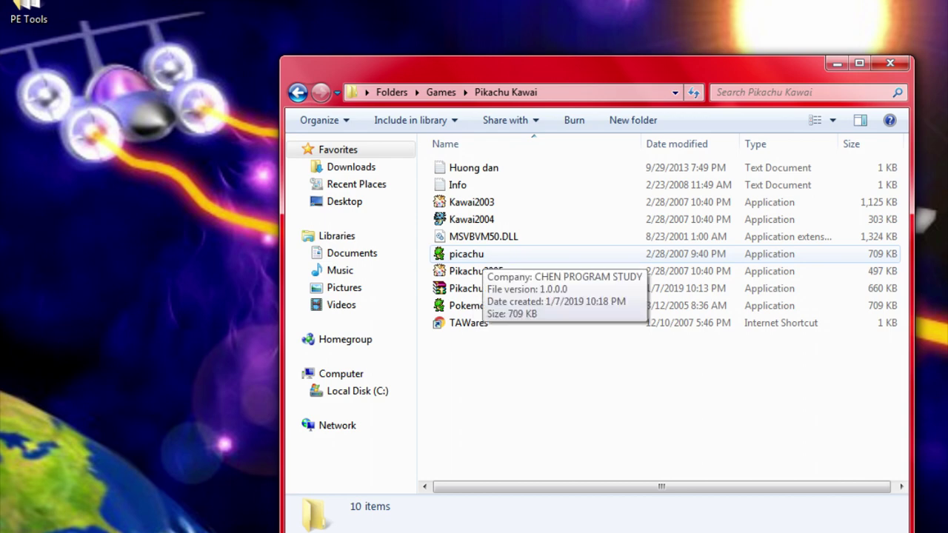
pyautogui.click(483, 255)
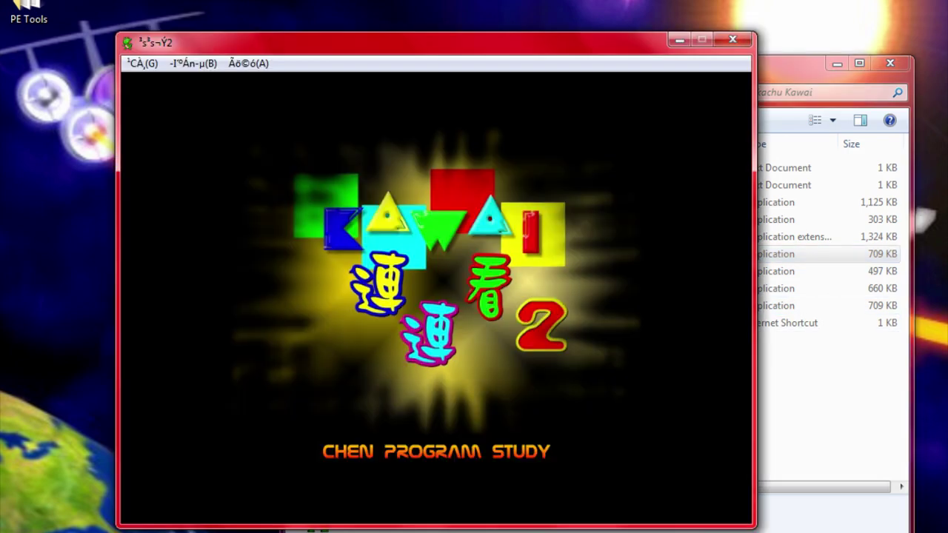
# Minimise the game's folder window and launch PETools from the PE Tools folder on the desktop.
pyautogui.click(820, 385)
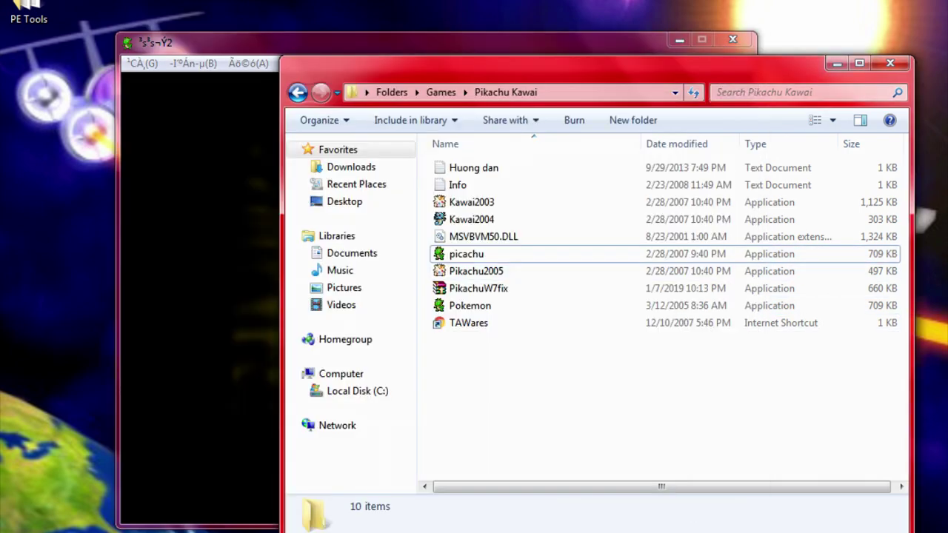
pyautogui.click(836, 64)
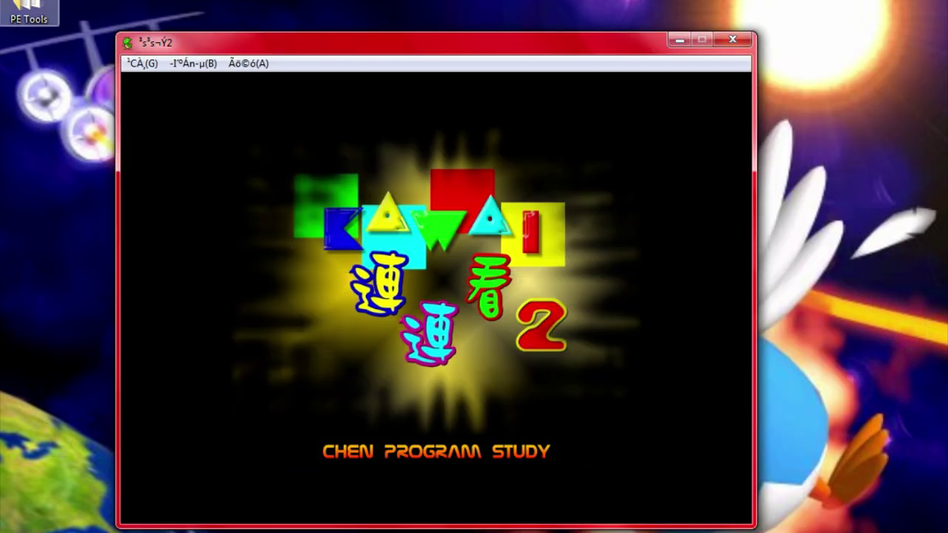
pyautogui.doubleClick(29, 9)
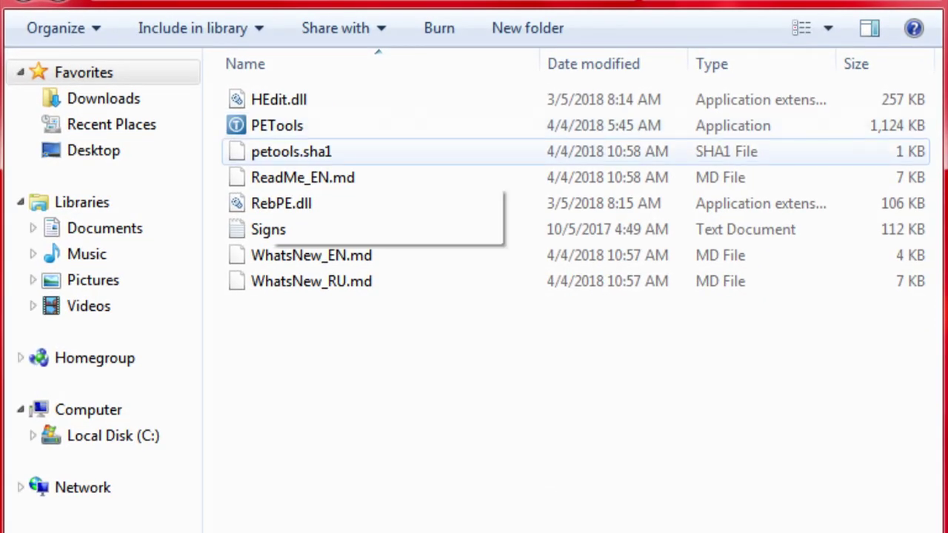
pyautogui.doubleClick(277, 125)
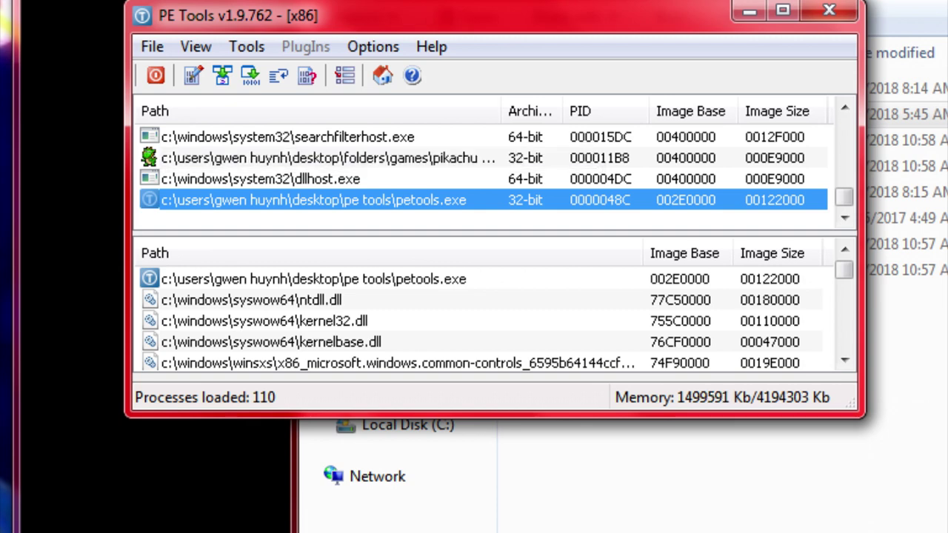
# Select the running picachu.exe process in the process list and widen the Path column to fit its full path.
pyautogui.click(327, 158)
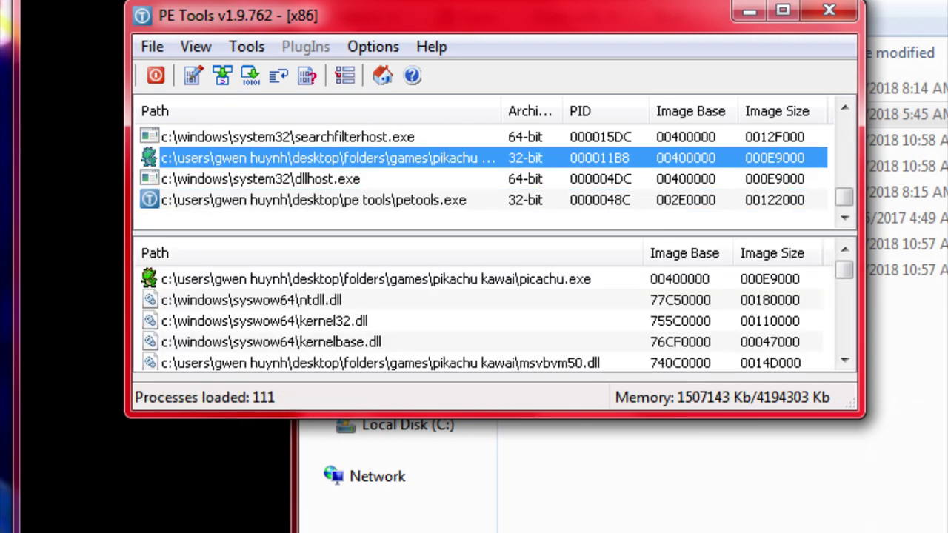
pyautogui.click(328, 137)
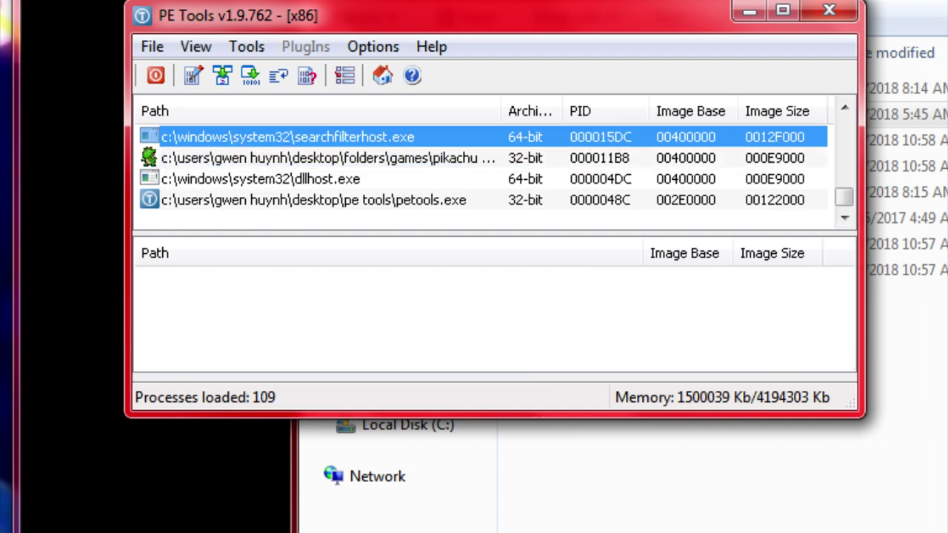
pyautogui.click(328, 200)
pyautogui.click(327, 158)
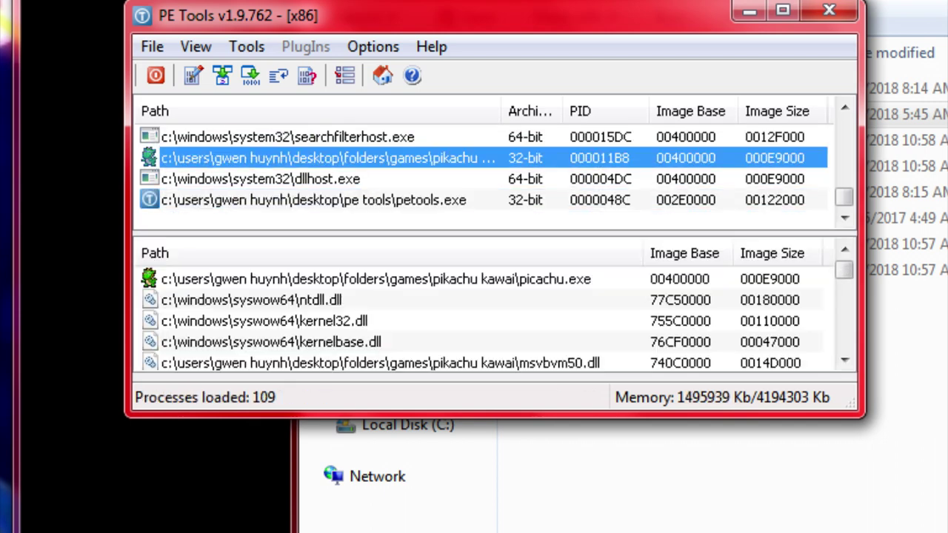
pyautogui.doubleClick(500, 111)
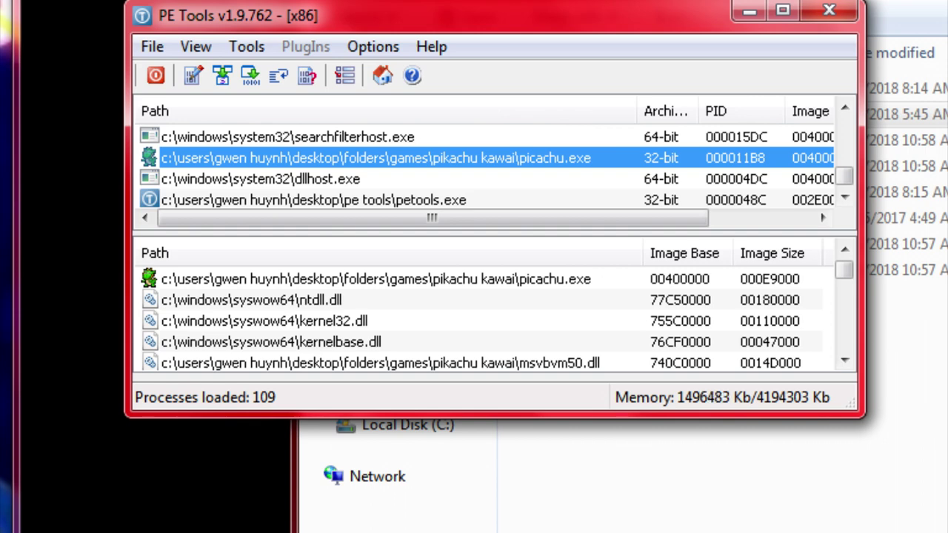
# Make a full memory dump of the picachu.exe process and save it as Dumped in C:\DOS\FM-EXT.
pyautogui.rightClick(536, 158)
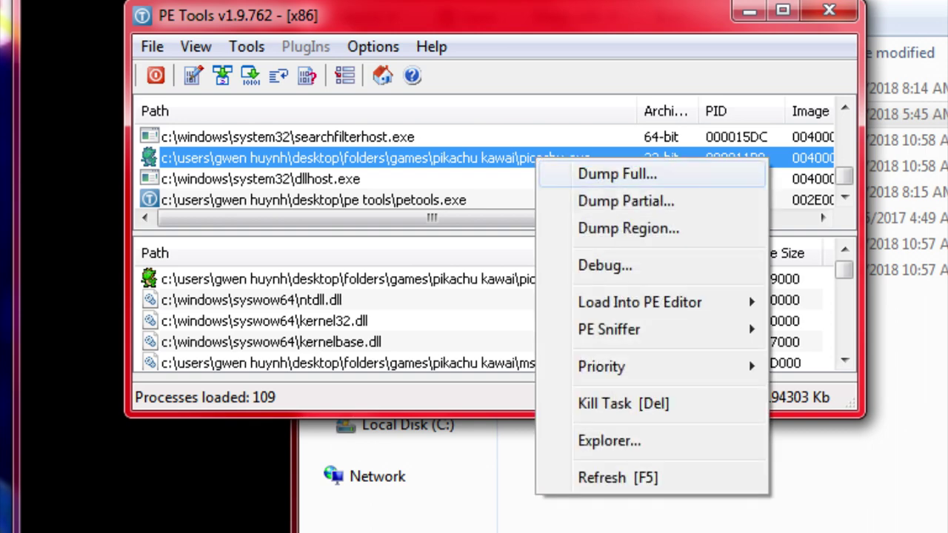
pyautogui.press('Return')
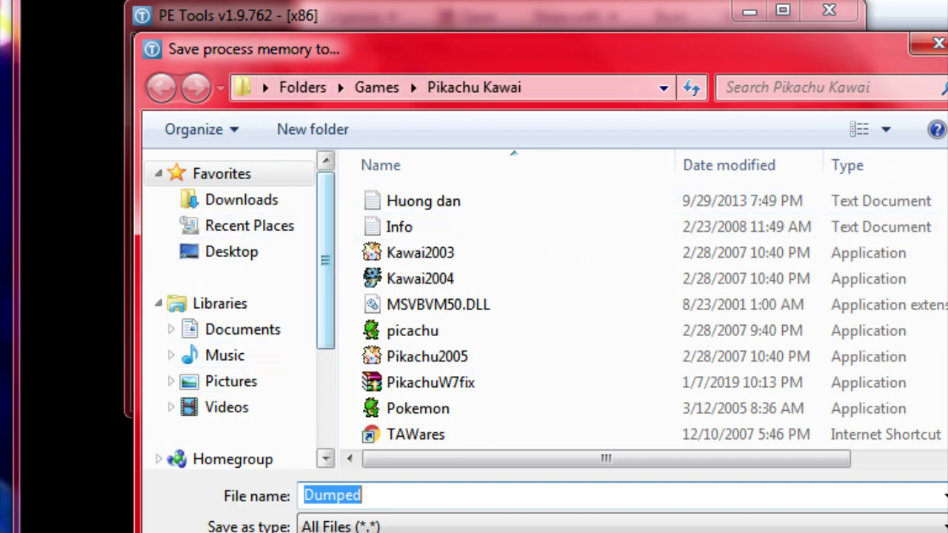
pyautogui.scroll(-2, 229, 355)
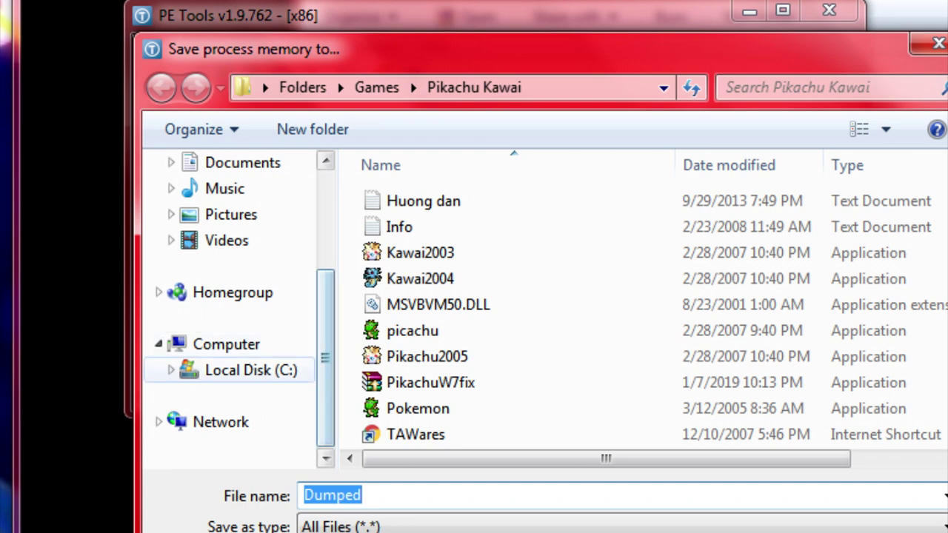
pyautogui.click(251, 369)
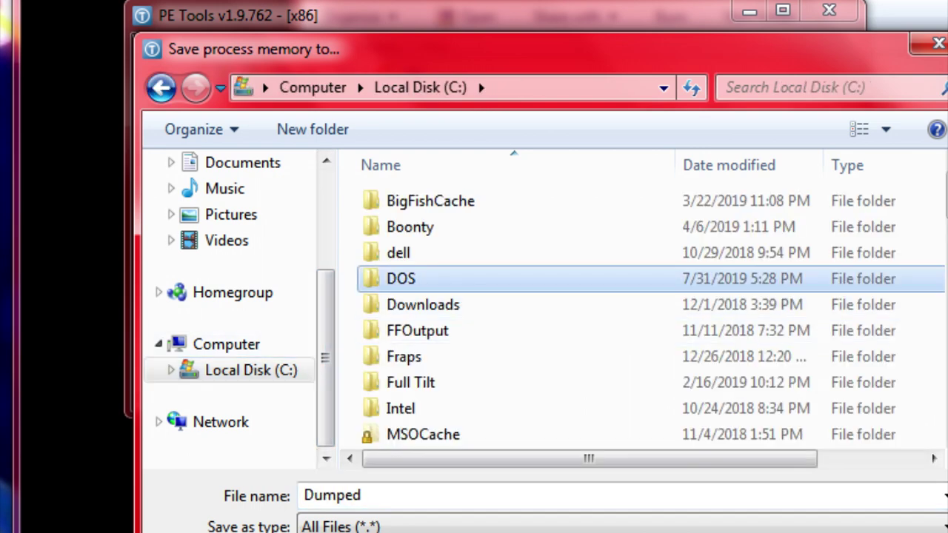
pyautogui.doubleClick(401, 278)
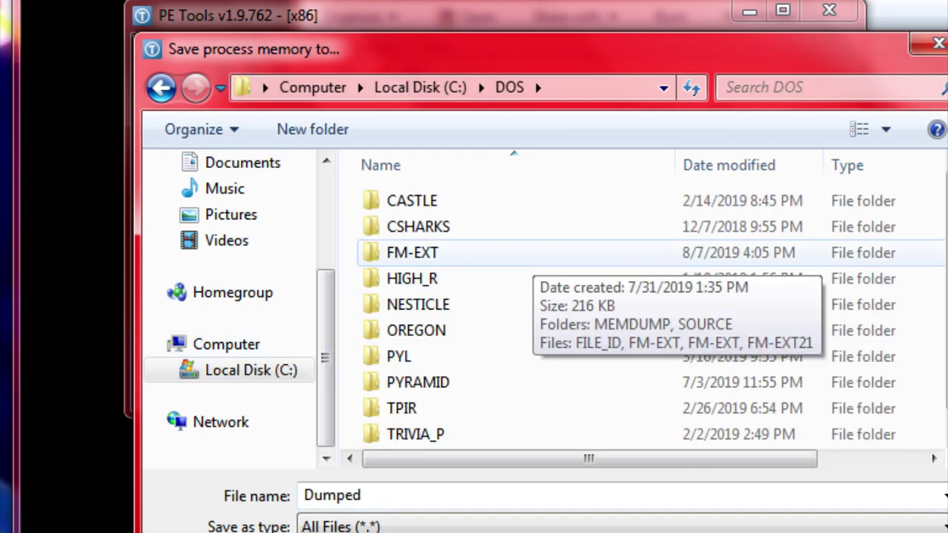
pyautogui.doubleClick(530, 253)
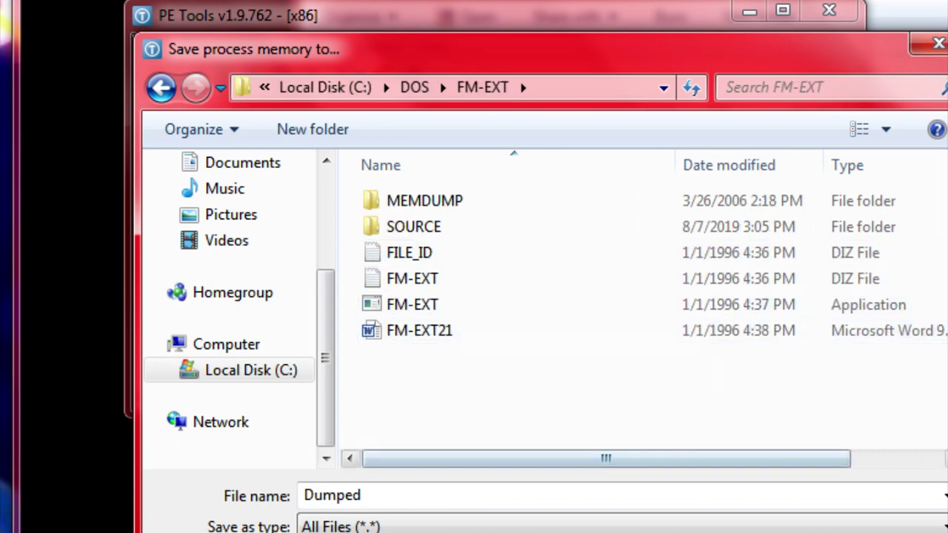
pyautogui.click(400, 495)
pyautogui.click(363, 495)
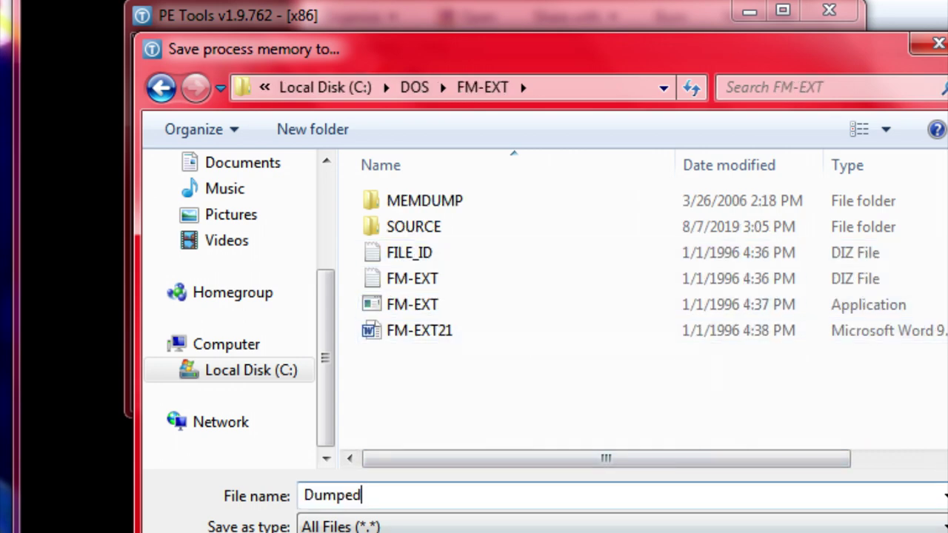
pyautogui.press('Return')
pyautogui.click(611, 301)
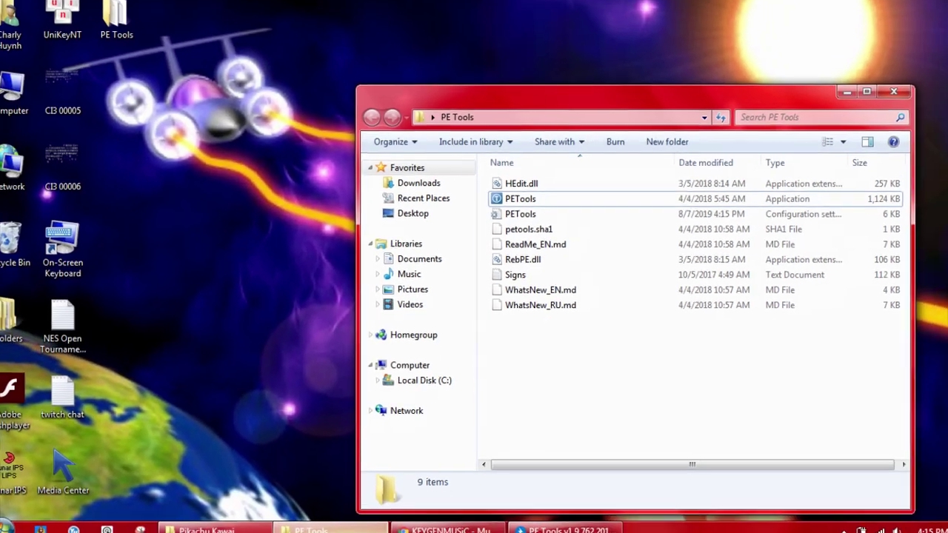
# Browse to C:\DOS\FM-EXT on the local disk, try to run the Dumped application and dismiss its dialog.
pyautogui.click(317, 524)
pyautogui.doubleClick(25, 100)
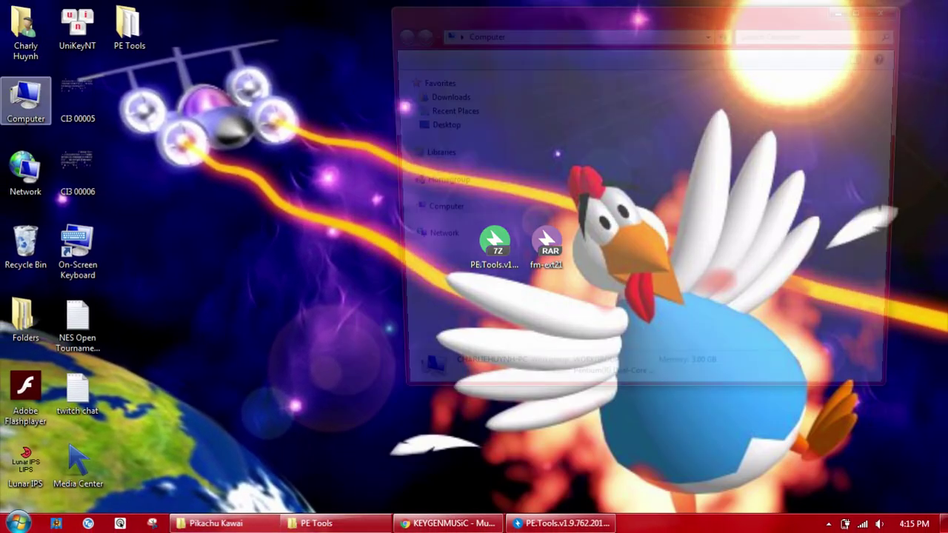
pyautogui.doubleClick(522, 110)
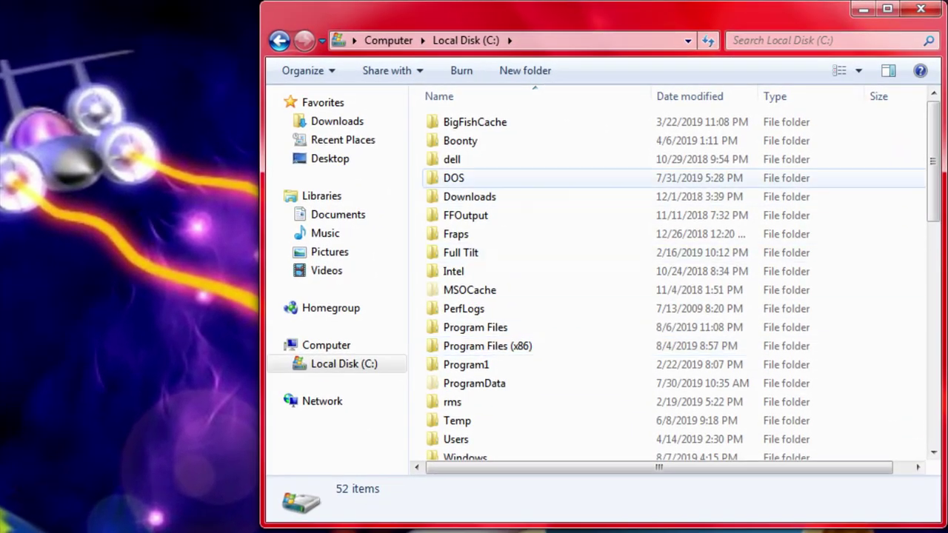
pyautogui.doubleClick(458, 176)
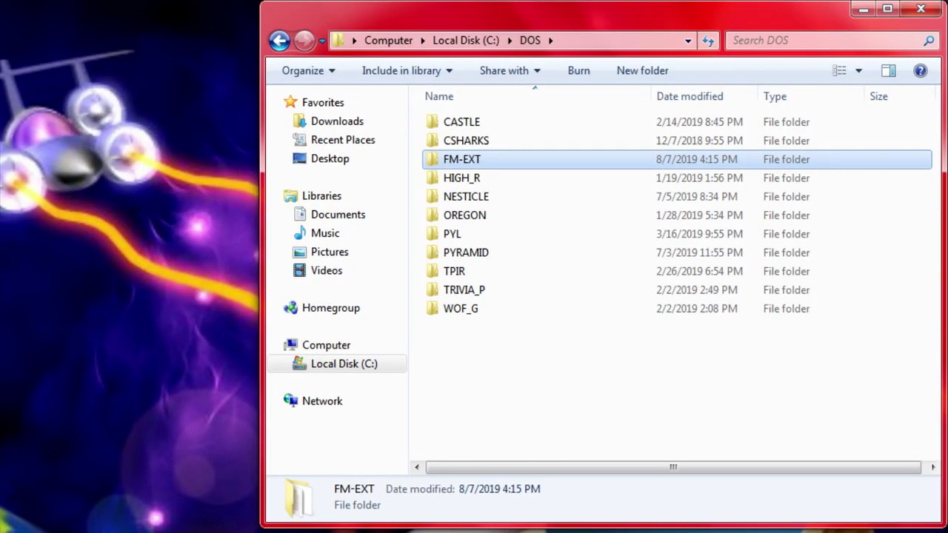
pyautogui.doubleClick(466, 152)
pyautogui.doubleClick(464, 159)
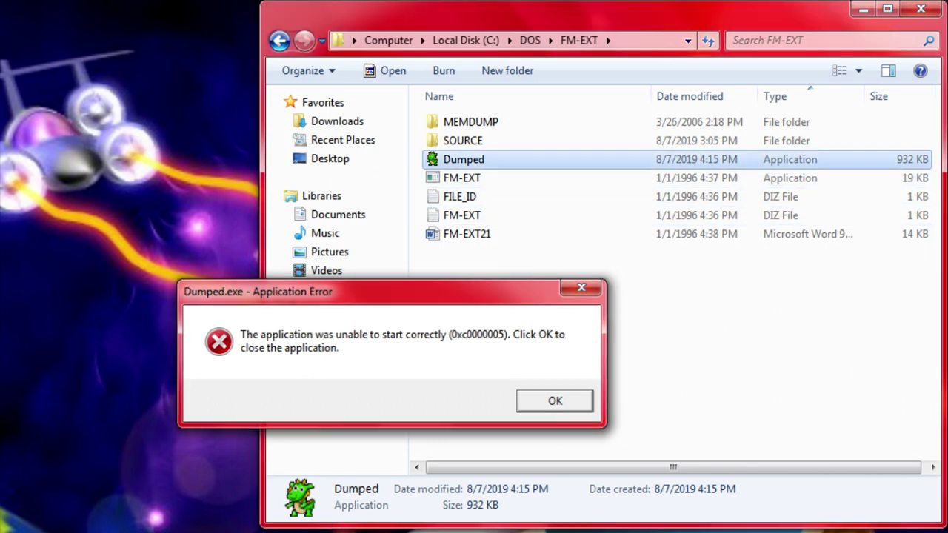
pyautogui.click(556, 401)
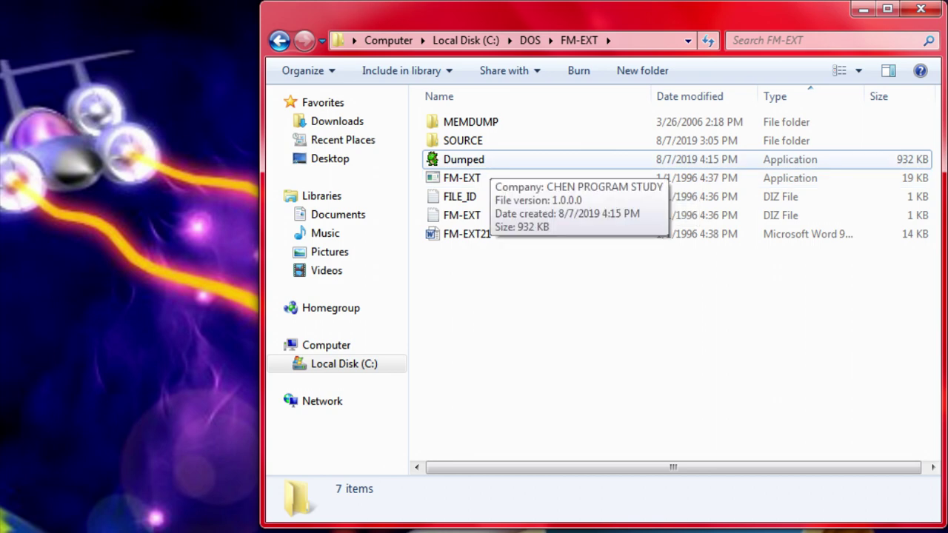
# Try to run the FM-EXT application directly in Windows, dismiss its dialog and clear the file selection.
pyautogui.moveTo(503, 154); pyautogui.dragTo(437, 180)
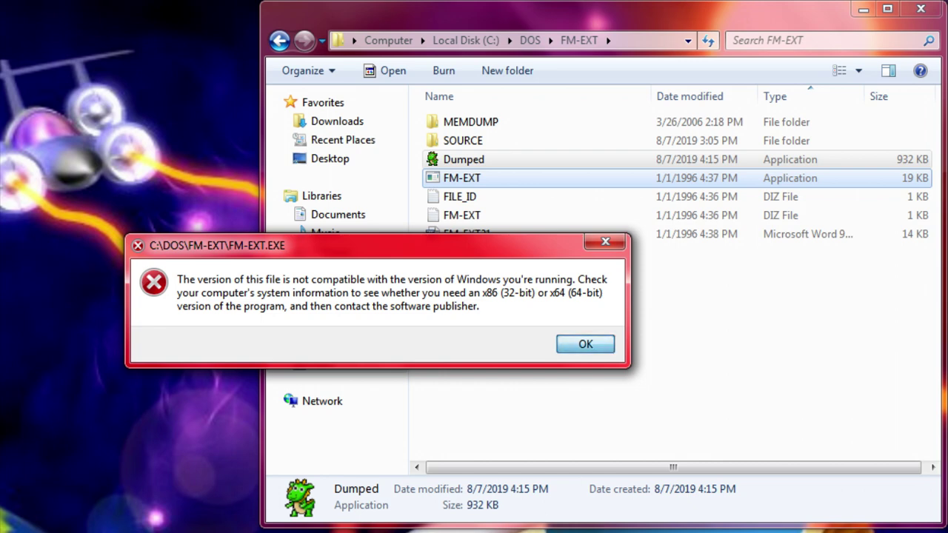
pyautogui.press('Return')
pyautogui.click(464, 159)
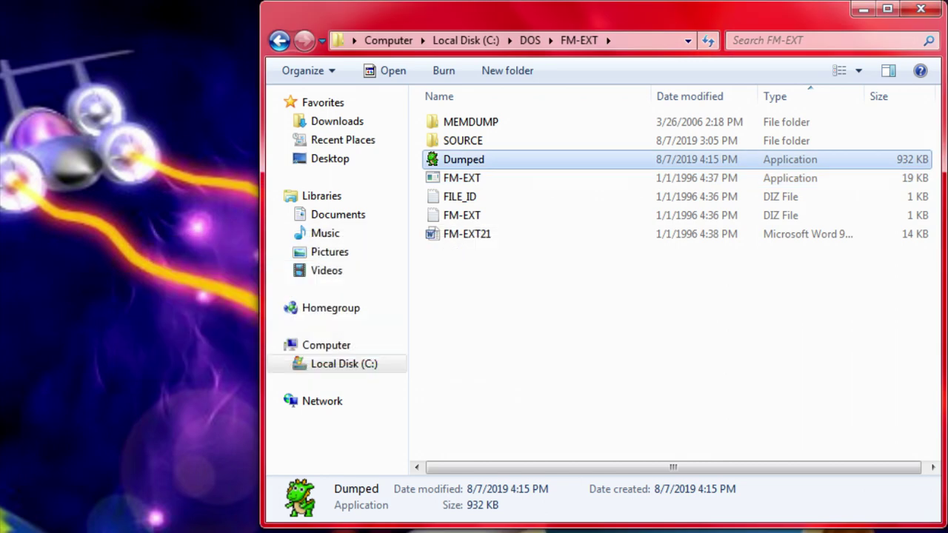
pyautogui.click(519, 333)
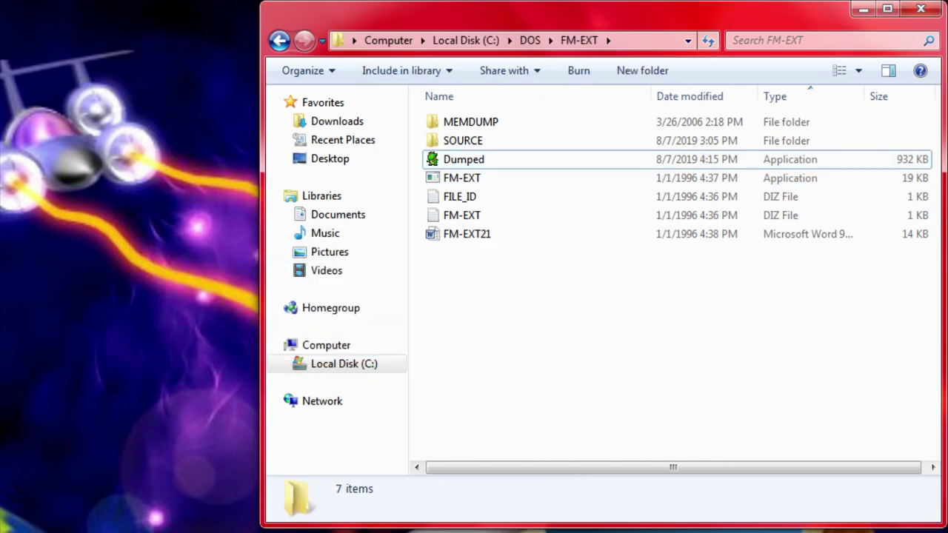
# Open the DOSBox-0.74-2 folder inside Emulator and arrange its window beside the FM-EXT folder window.
pyautogui.doubleClick(519, 530)
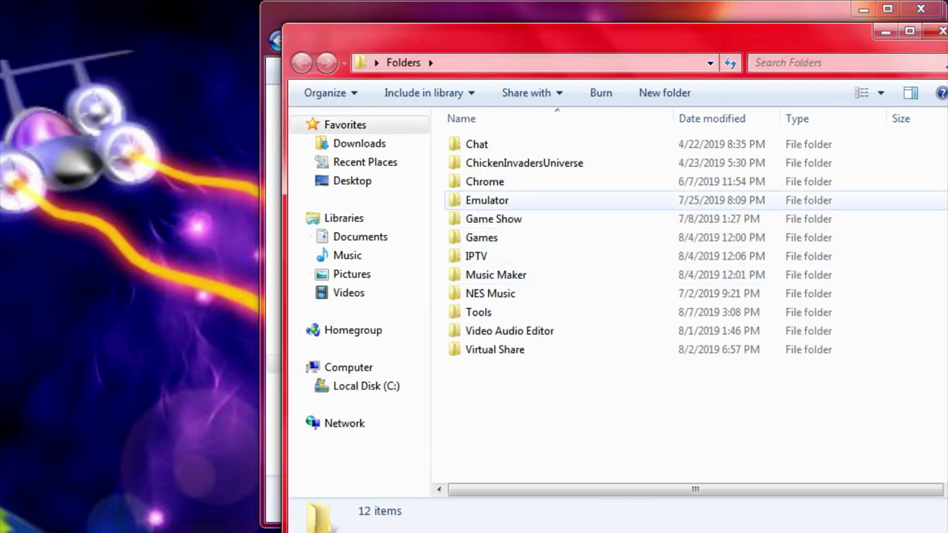
pyautogui.doubleClick(486, 200)
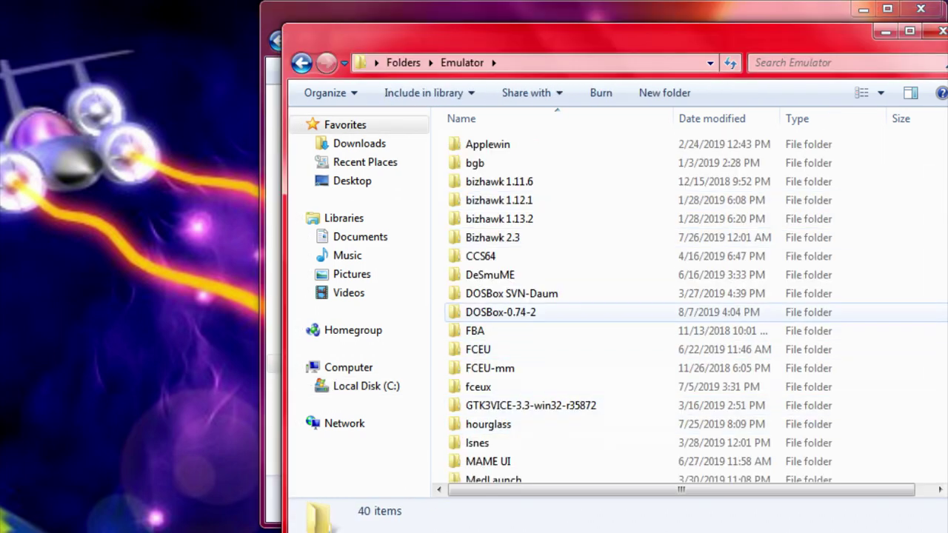
pyautogui.click(503, 311)
pyautogui.doubleClick(512, 313)
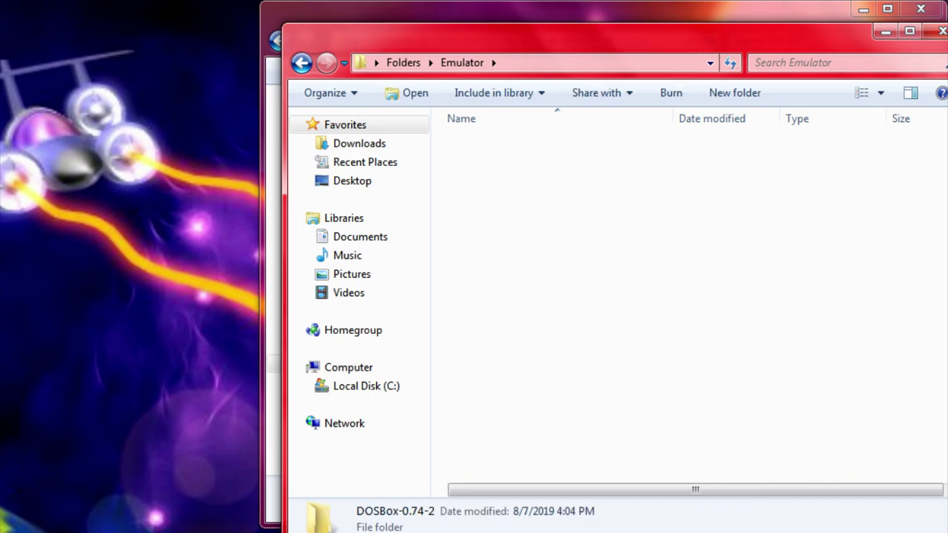
pyautogui.moveTo(518, 37); pyautogui.dragTo(29, 136)
pyautogui.click(525, 333)
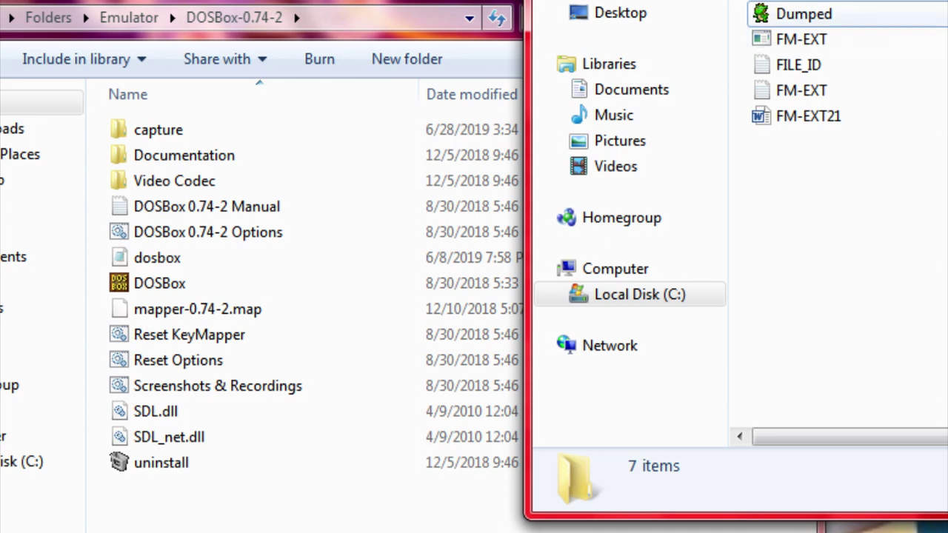
# Launch FM-EXT in DOSBox, scan Dumped.exe, save the embedded files it finds and close DOSBox after the scan.
pyautogui.moveTo(803, 14); pyautogui.dragTo(152, 296)
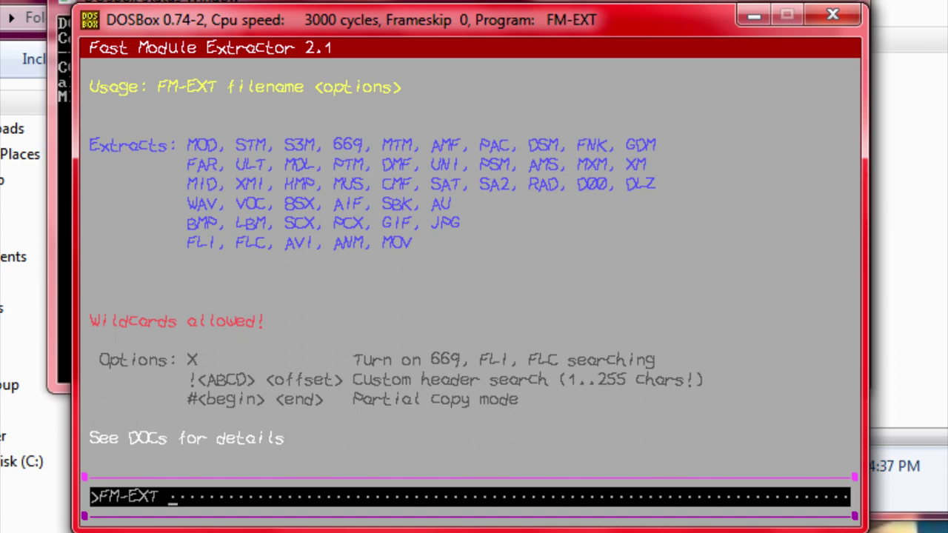
pyautogui.write('Dumped.exe')
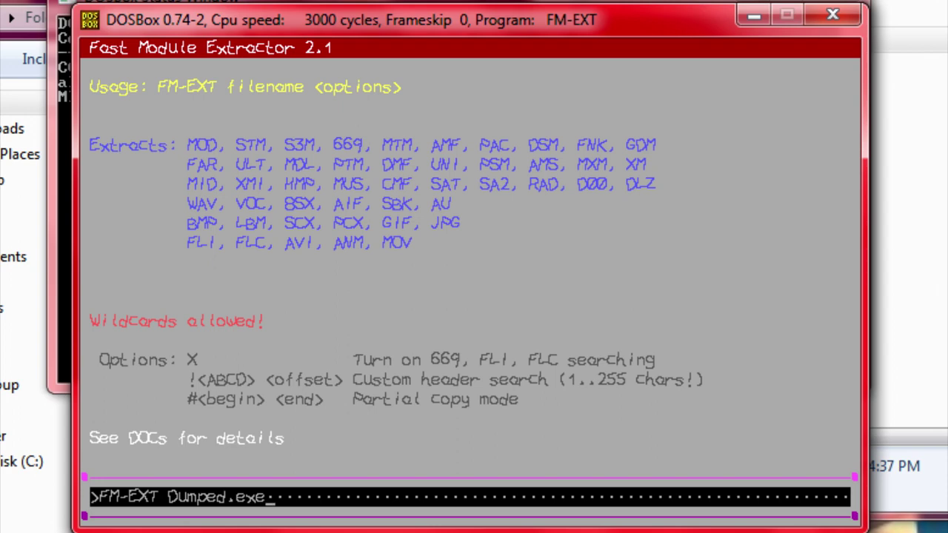
pyautogui.press('Return')
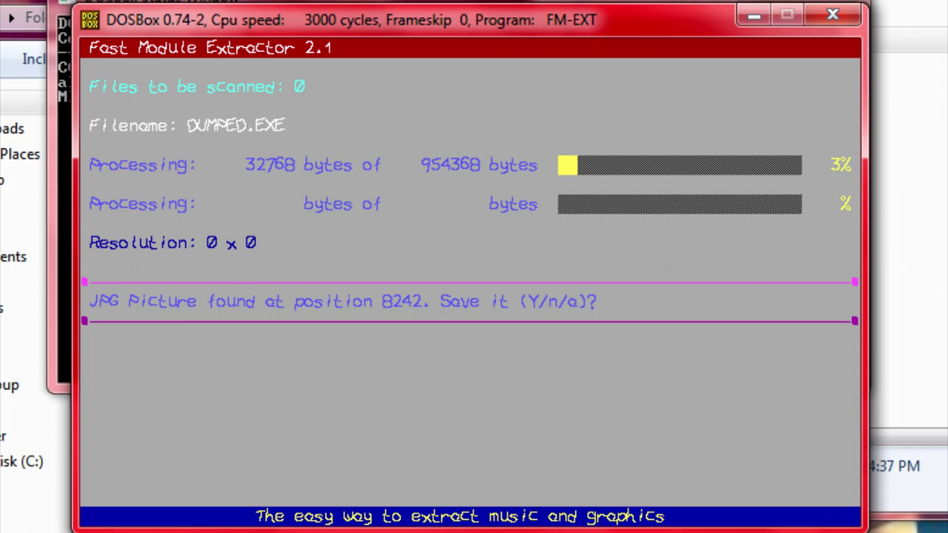
pyautogui.press('y')
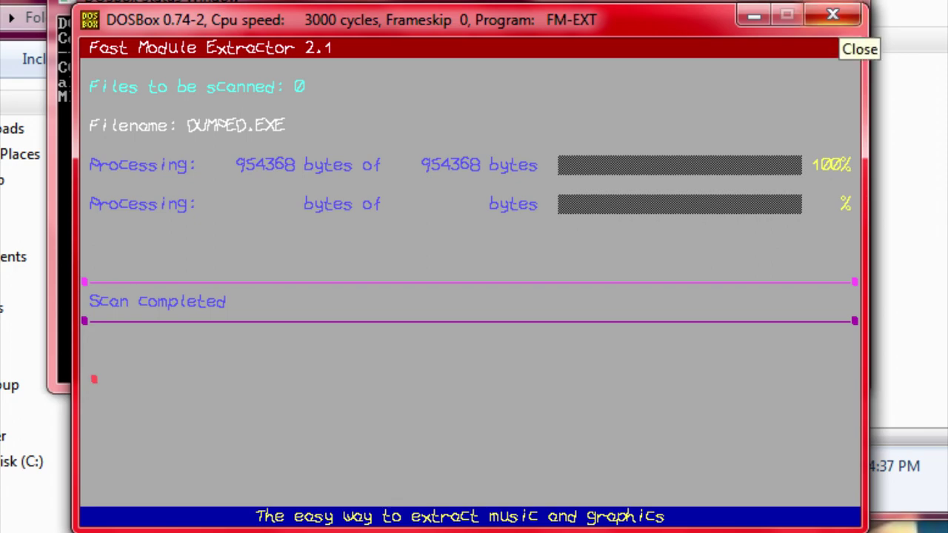
pyautogui.click(832, 14)
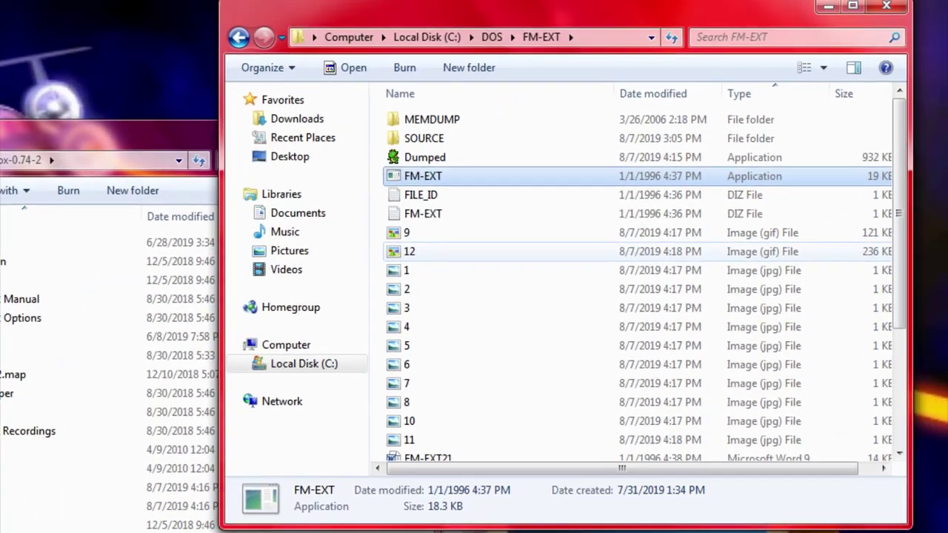
# Select the extracted GIF image 9 and look through the extracted image, MID and WAV files in the FM-EXT folder.
pyautogui.click(408, 232)
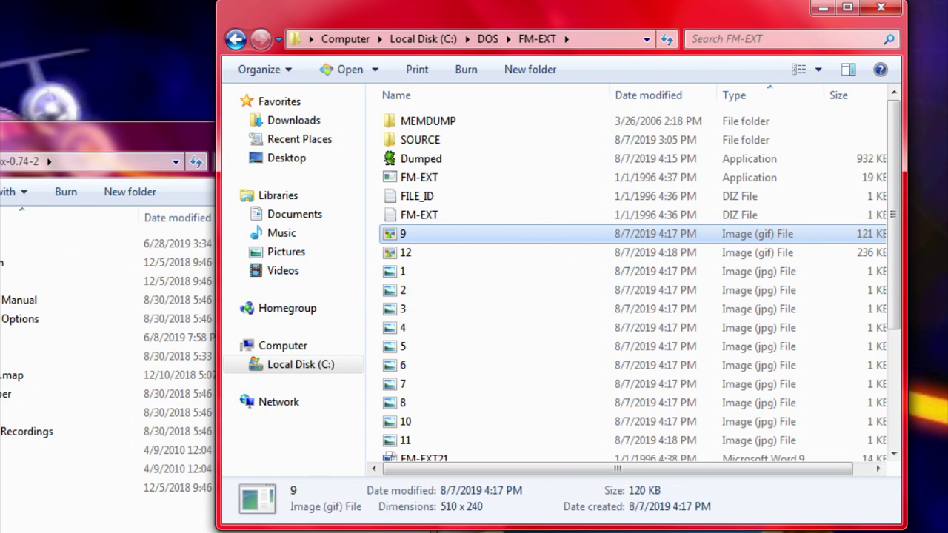
pyautogui.scroll(-3, 408, 244)
pyautogui.scroll(3, 408, 300)
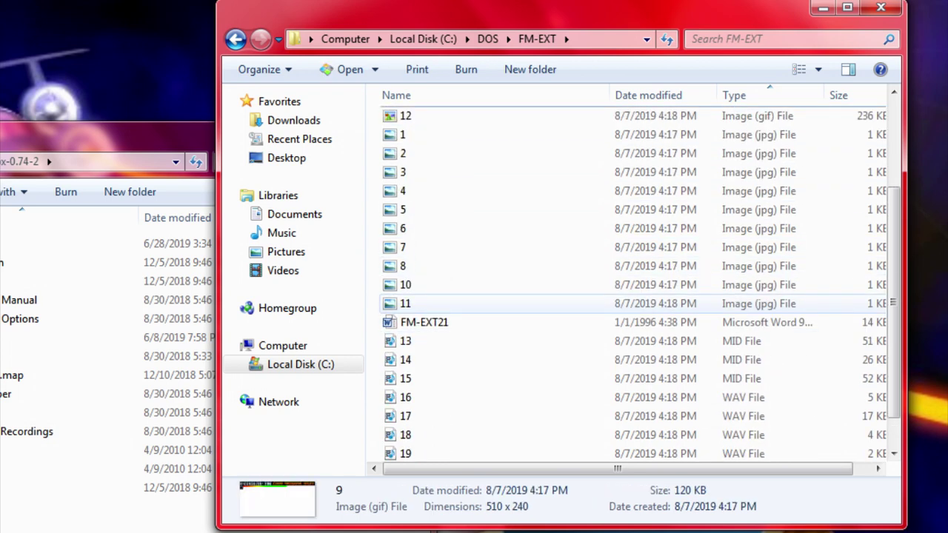
pyautogui.scroll(-3, 407, 301)
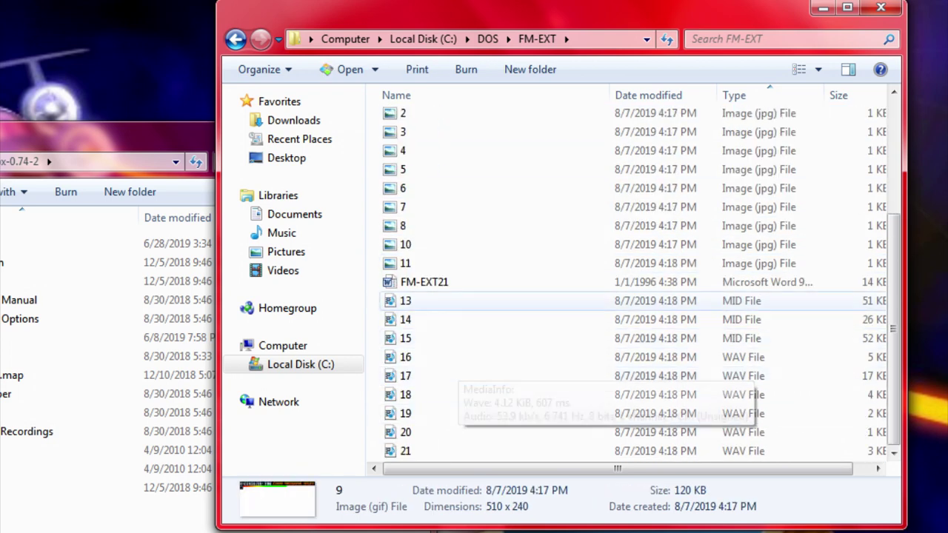